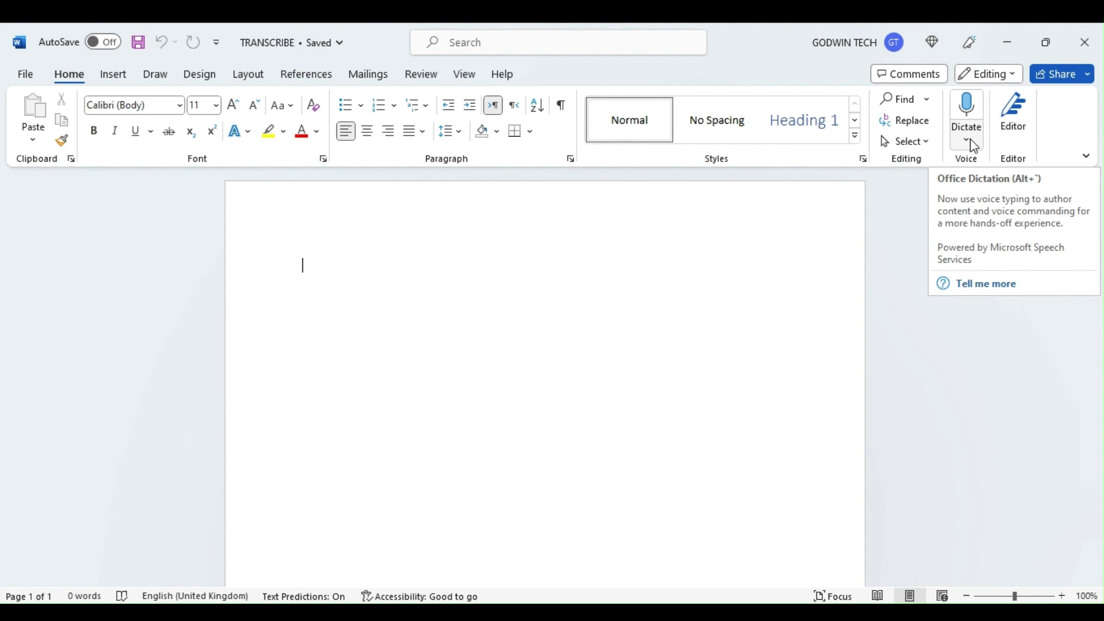
# Open the Transcribe tool and look through its transcription languages, keeping English (United States).
pyautogui.click(972, 144)
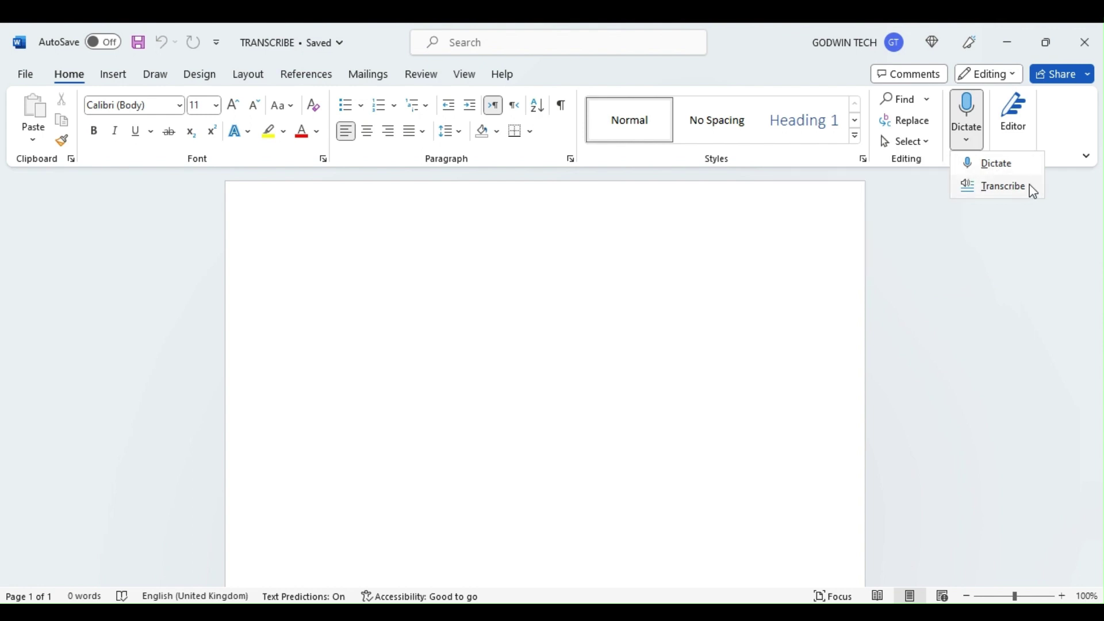
pyautogui.click(997, 187)
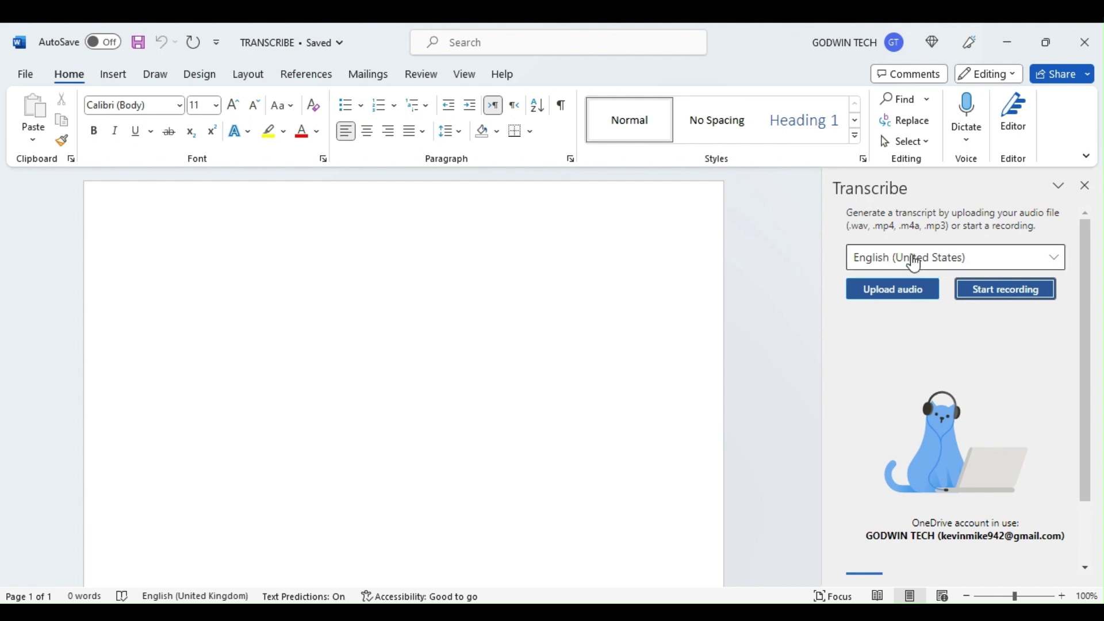
pyautogui.click(1004, 261)
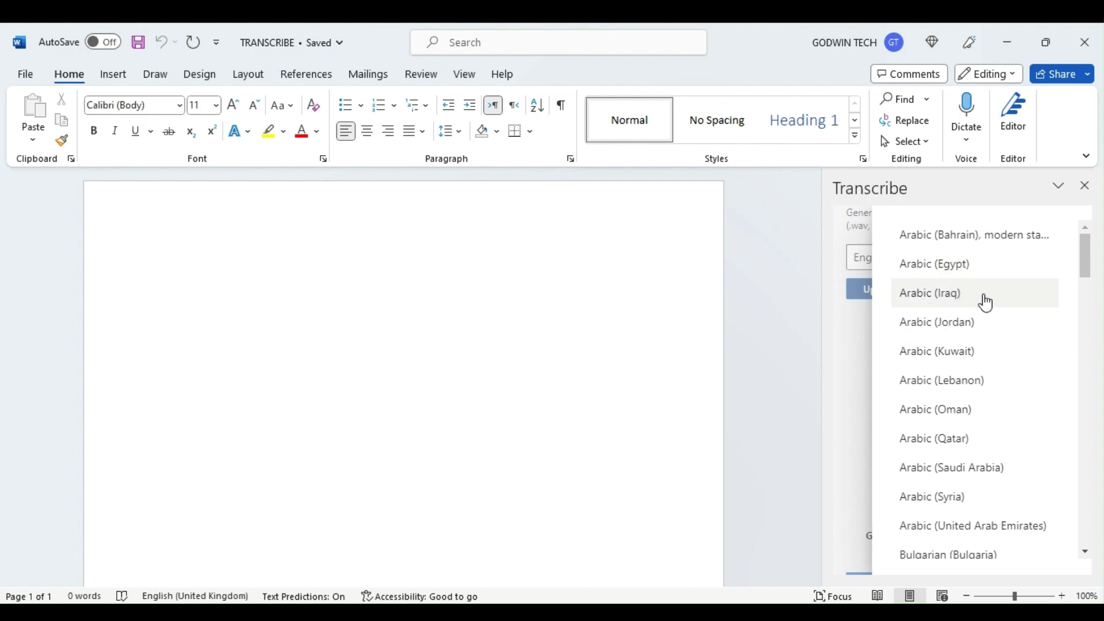
pyautogui.scroll(-20, 991, 431)
pyautogui.scroll(2, 991, 432)
pyautogui.scroll(2, 991, 434)
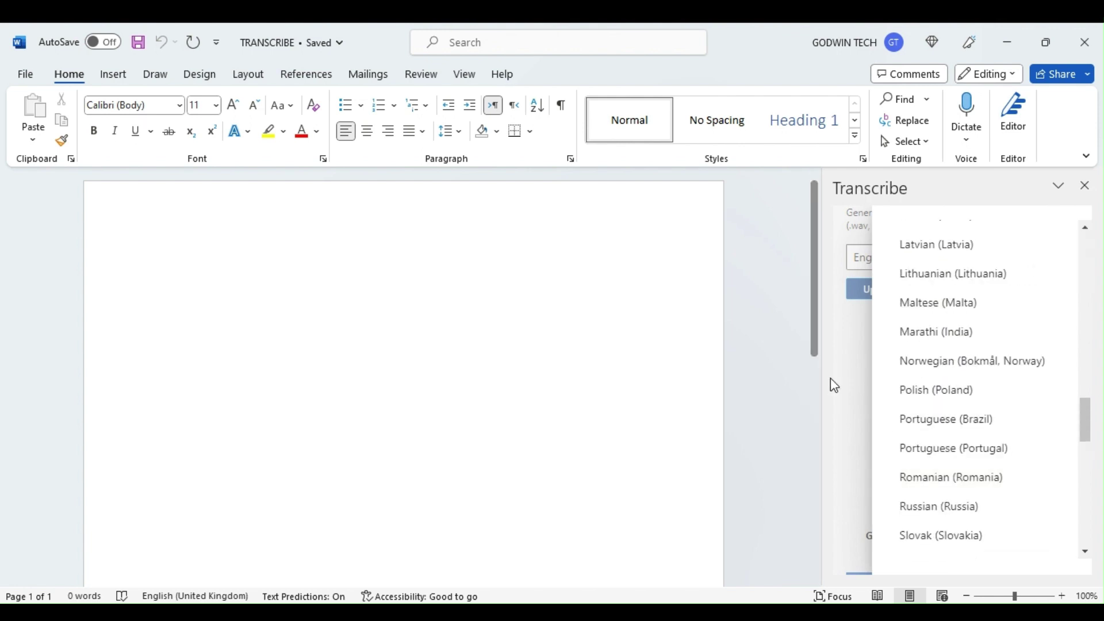
pyautogui.click(872, 349)
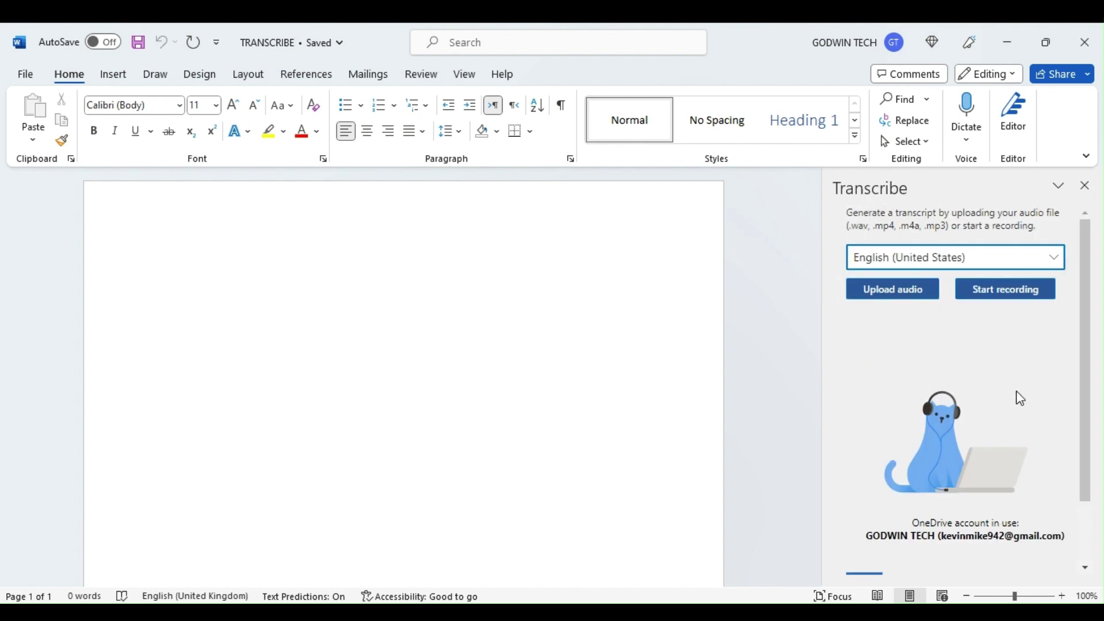
# Record about 55 seconds of speech, dismiss the recording consent notice, and save and transcribe the recording.
pyautogui.click(1007, 299)
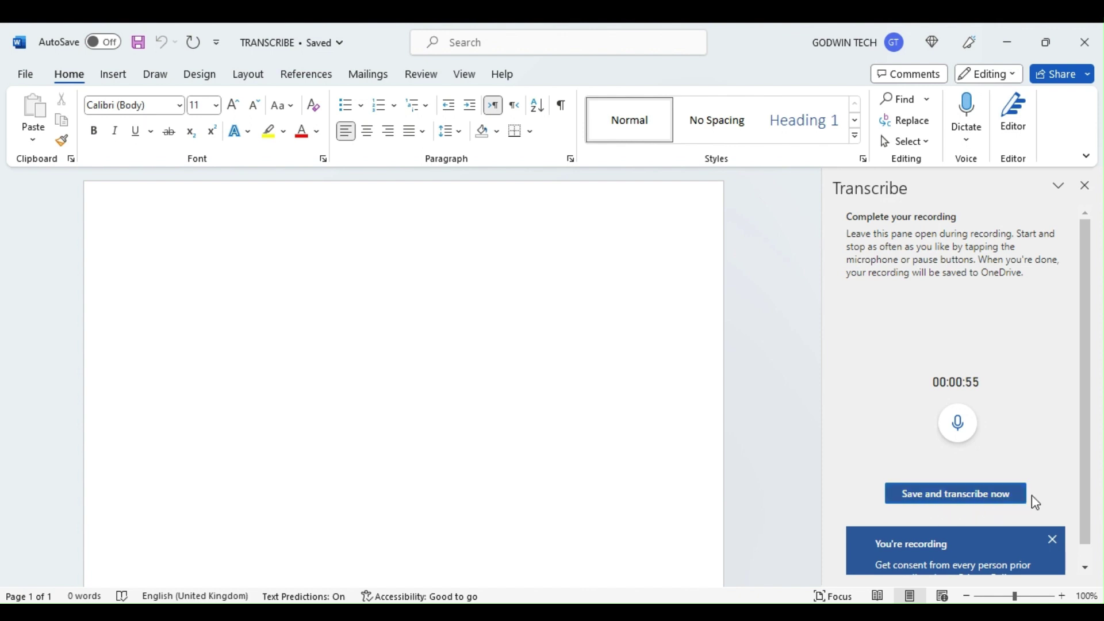
pyautogui.click(1052, 541)
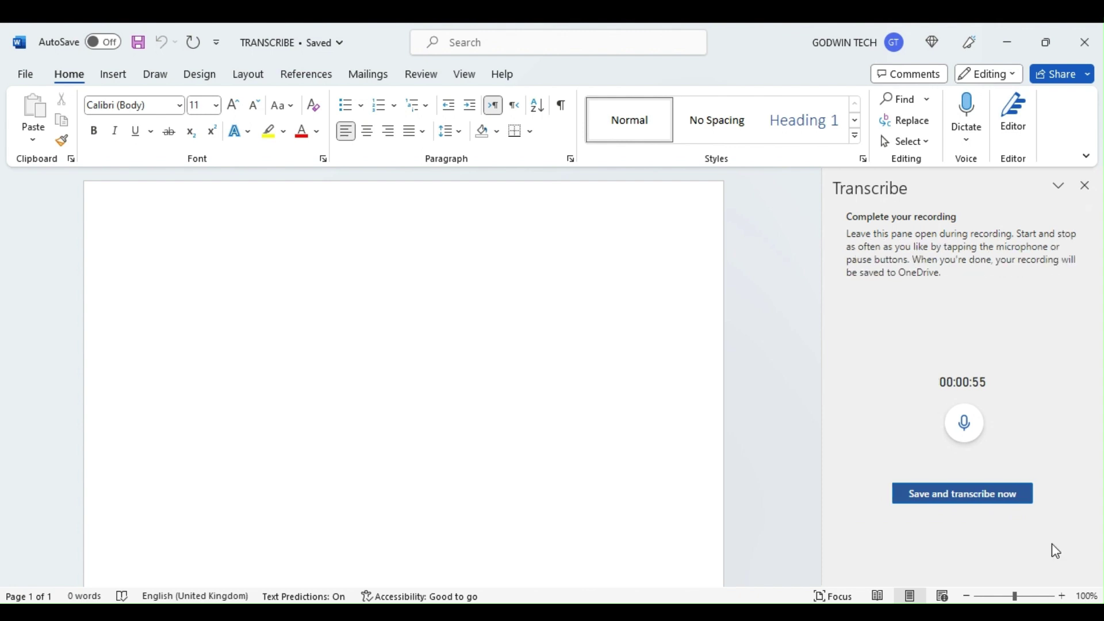
pyautogui.click(932, 500)
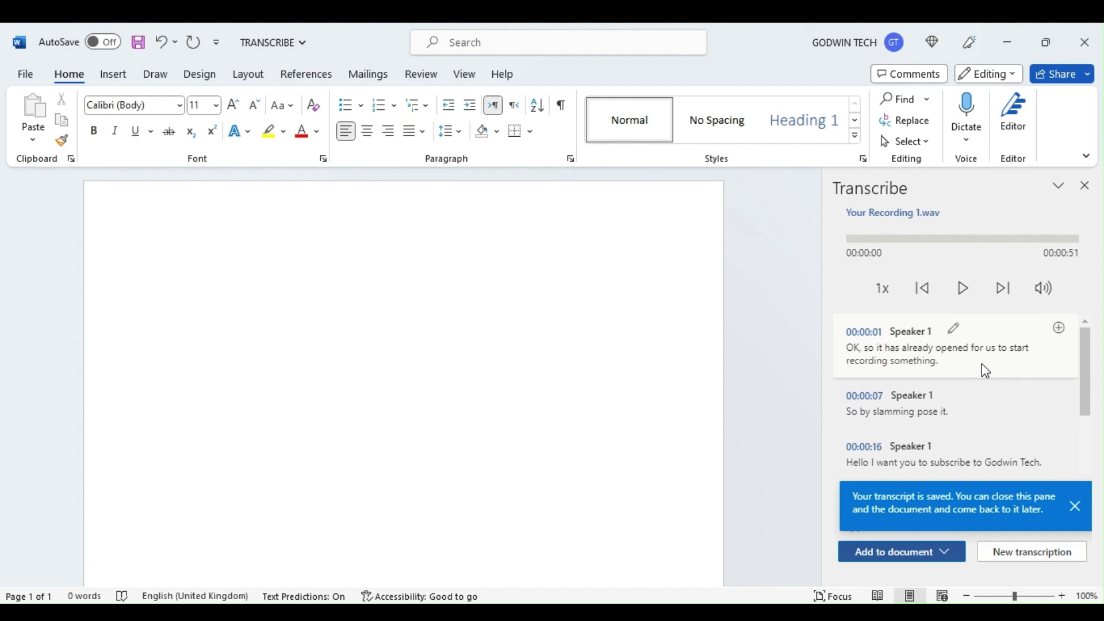
# Play back the transcribed recording, pause it at 00:00:49, and return to the start of the transcript.
pyautogui.click(967, 291)
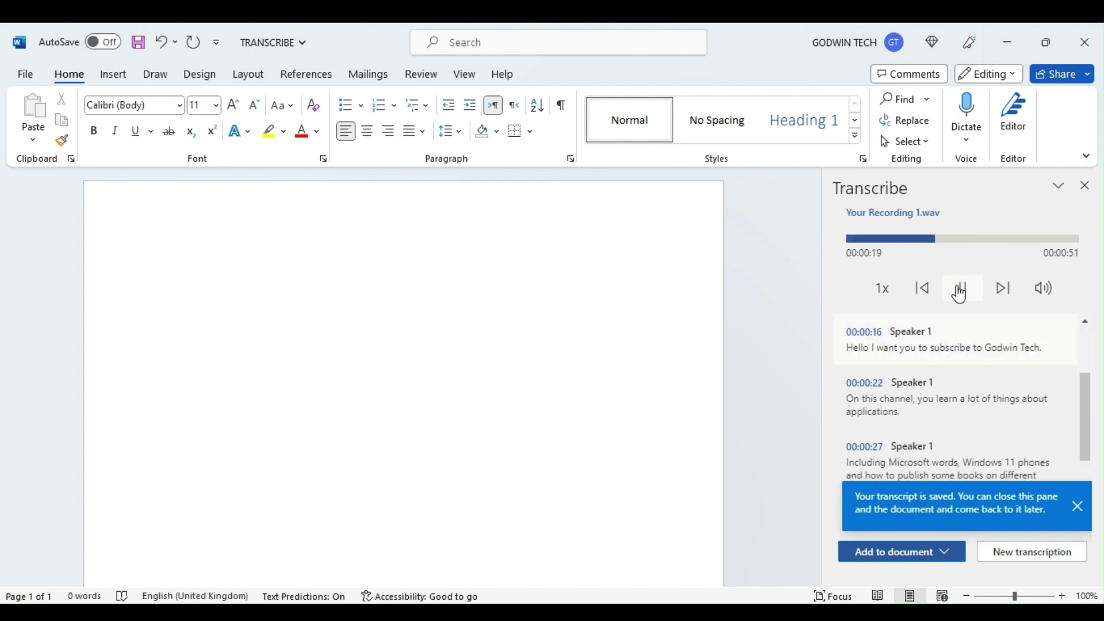
pyautogui.click(962, 291)
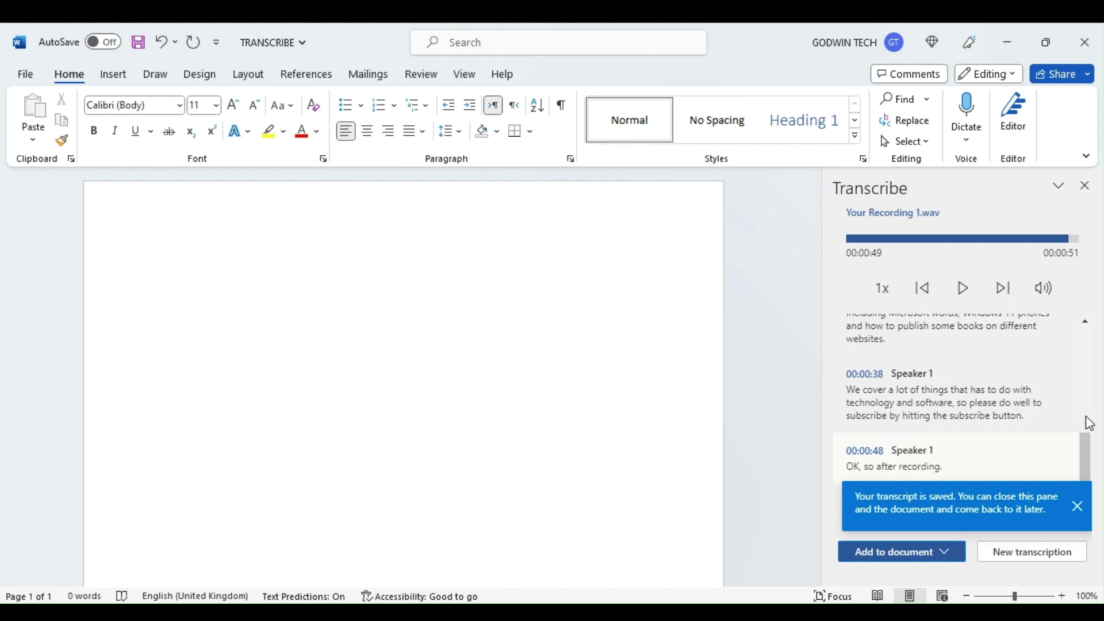
pyautogui.scroll(5, 1089, 423)
pyautogui.scroll(3, 1091, 420)
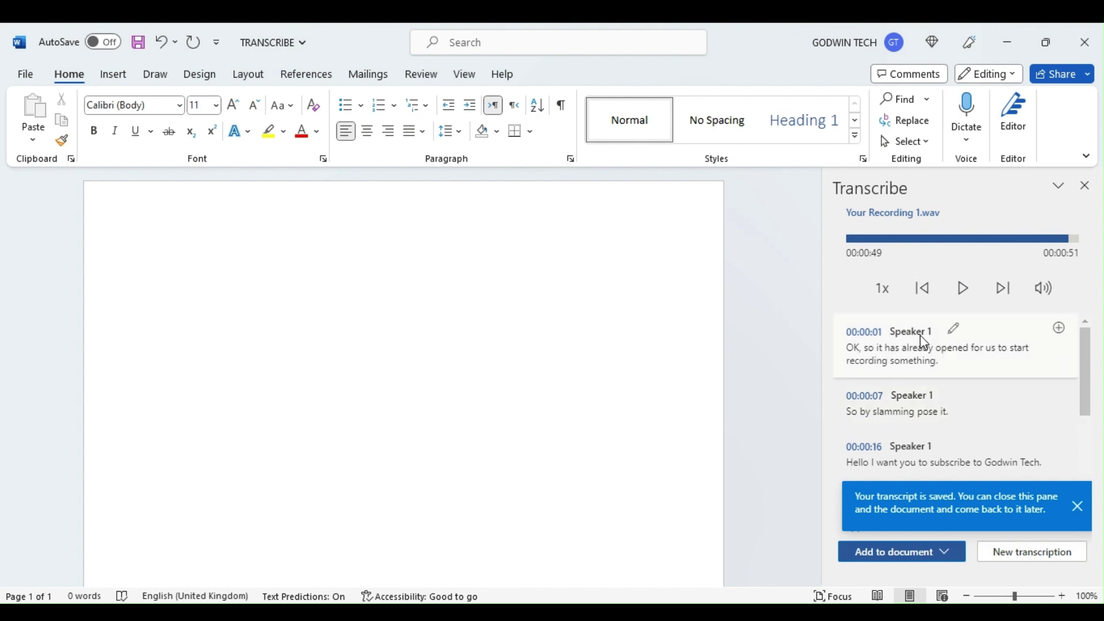
# Rename the speaker of the 00:00:01 transcript segment only as GODWIN TECH and save the edit.
pyautogui.click(955, 332)
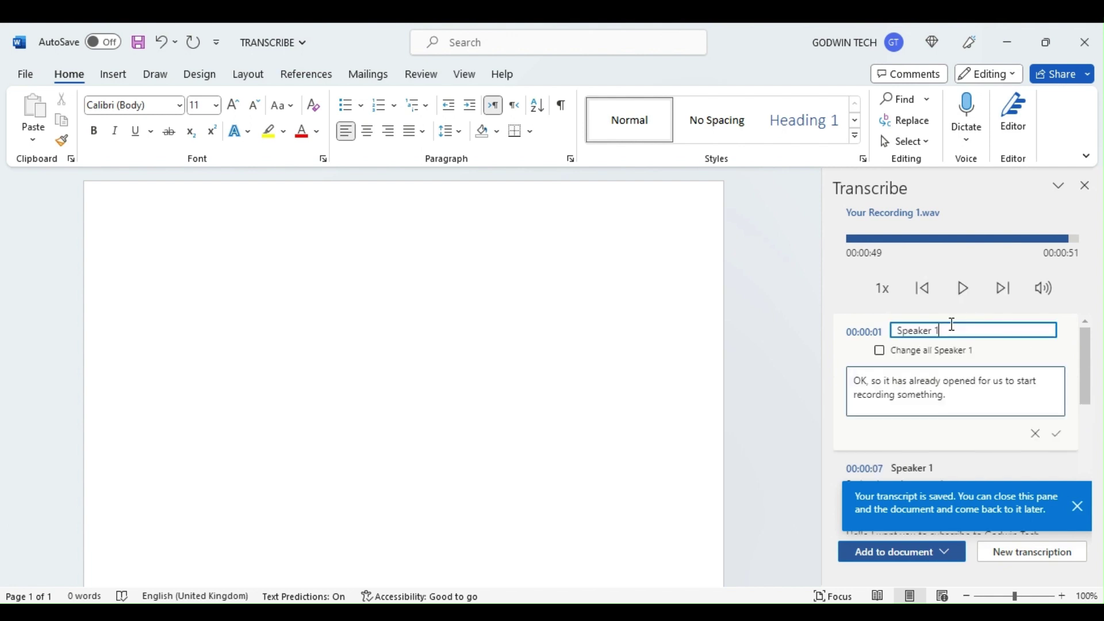
pyautogui.press('BackSpace')
pyautogui.press('BackSpace')
pyautogui.press('BackSpace')
pyautogui.press('BackSpace')
pyautogui.press('BackSpace')
pyautogui.press('BackSpace')
pyautogui.press('BackSpace')
pyautogui.press('BackSpace')
pyautogui.press('BackSpace')
pyautogui.write('GO')
pyautogui.write('DWI')
pyautogui.write('N')
pyautogui.write(' T')
pyautogui.write('E')
pyautogui.write('C')
pyautogui.write('K')
pyautogui.press('BackSpace')
pyautogui.write('H')
pyautogui.click(1058, 434)
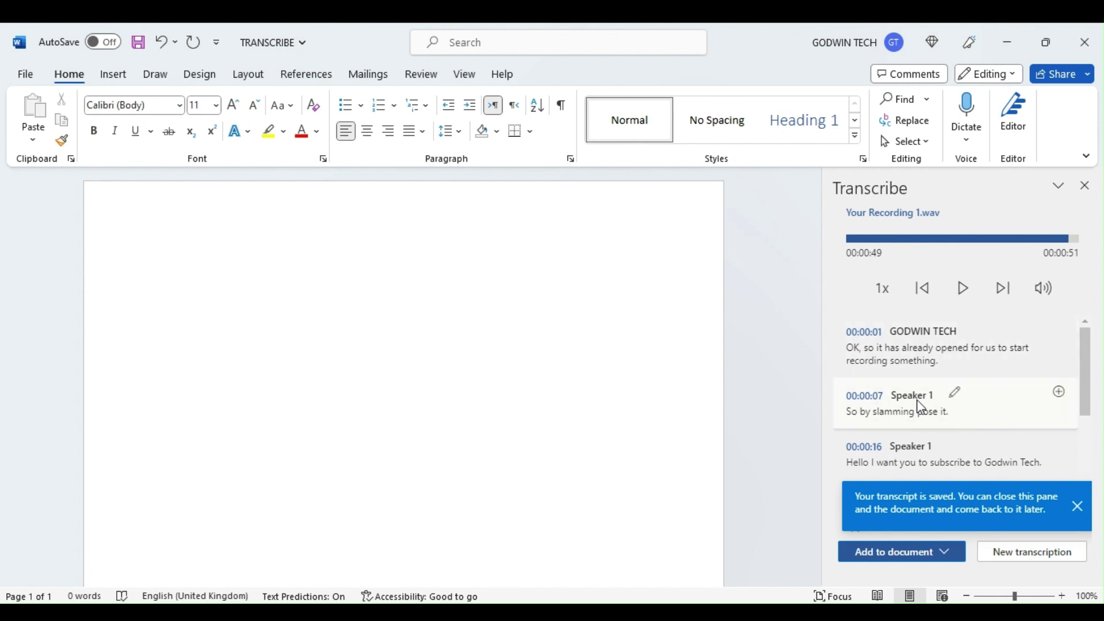
# Delete all the spoken text of the 00:00:01 transcript segment and save the edit.
pyautogui.scroll(-1, 914, 405)
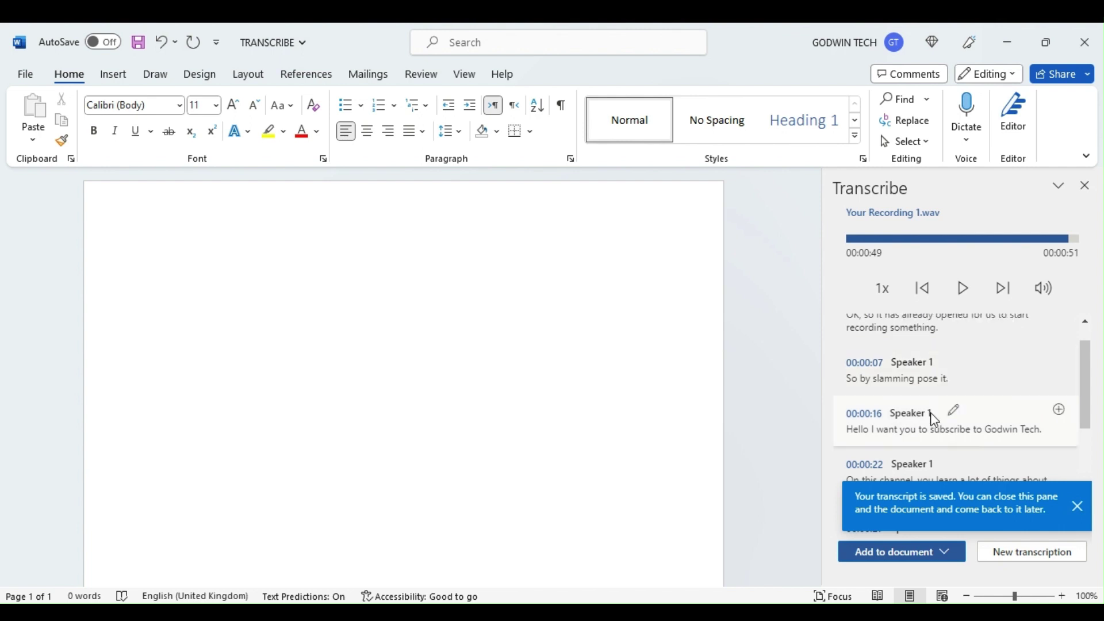
pyautogui.scroll(-1, 909, 434)
pyautogui.scroll(2, 894, 423)
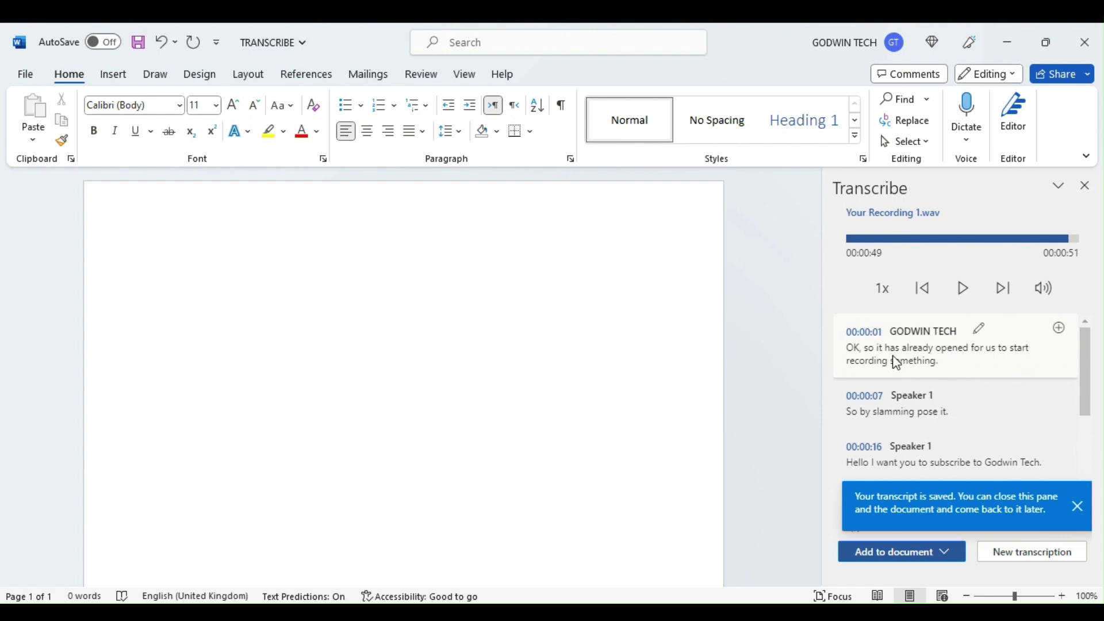
pyautogui.click(980, 330)
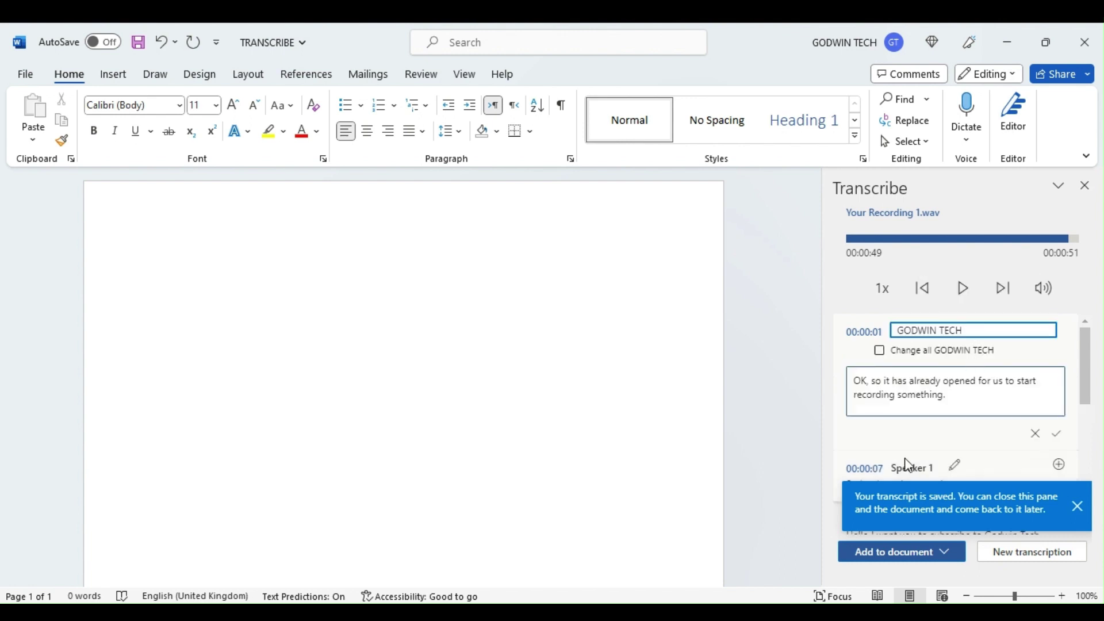
pyautogui.click(971, 377)
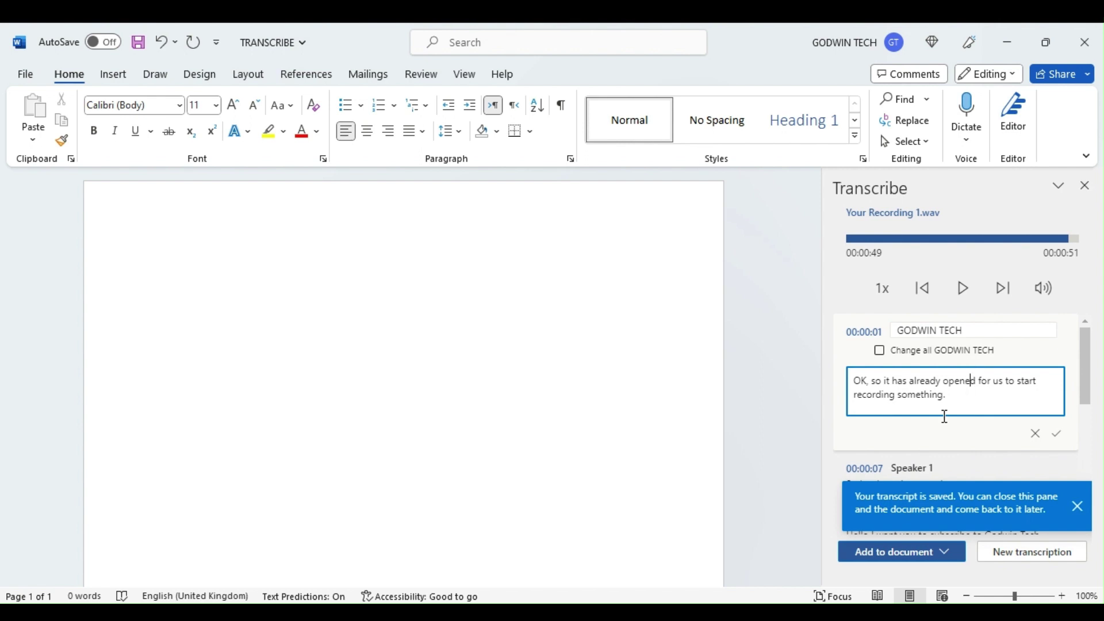
pyautogui.click(949, 394)
pyautogui.press('BackSpace')
pyautogui.press('BackSpace')
pyautogui.press('BackSpace')
pyautogui.press('BackSpace')
pyautogui.press('BackSpace')
pyautogui.press('BackSpace')
pyautogui.press('BackSpace')
pyautogui.press('BackSpace')
pyautogui.press('BackSpace')
pyautogui.press('BackSpace')
pyautogui.press('BackSpace')
pyautogui.press('BackSpace')
pyautogui.press('BackSpace')
pyautogui.press('BackSpace')
pyautogui.press('BackSpace')
pyautogui.press('BackSpace')
pyautogui.press('BackSpace')
pyautogui.press('BackSpace')
pyautogui.press('BackSpace')
pyautogui.press('BackSpace')
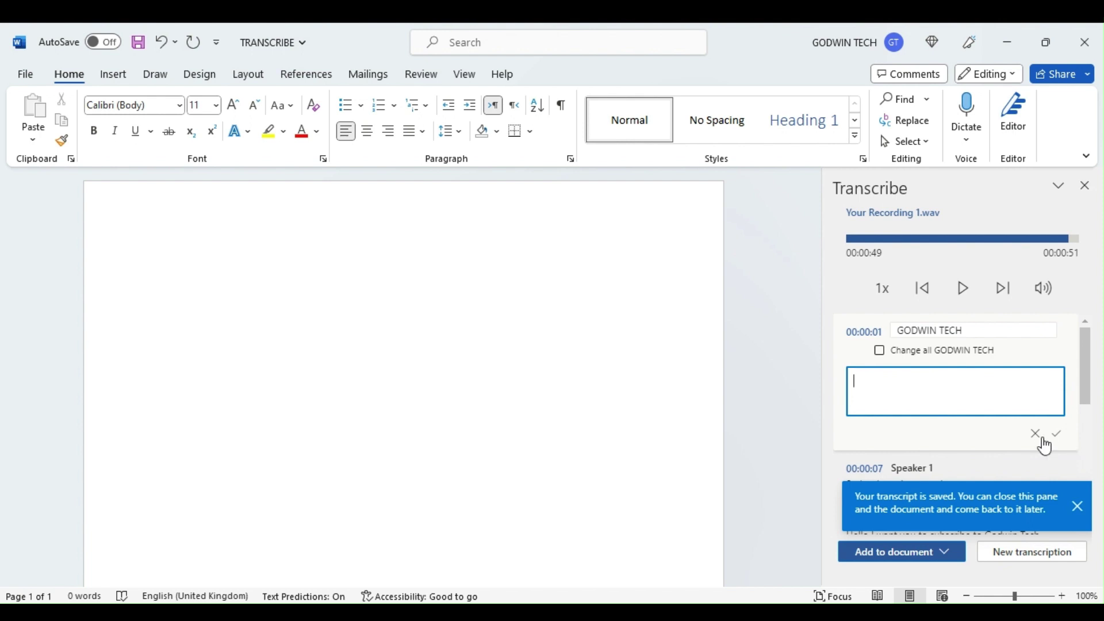
pyautogui.click(1060, 447)
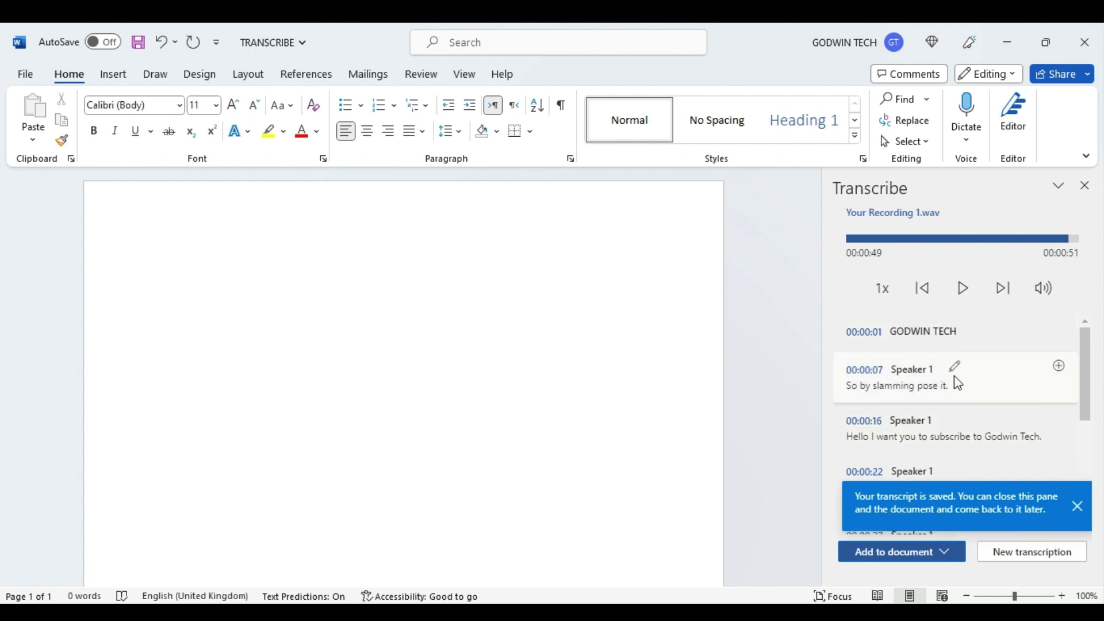
# Rename the speaker of the 00:00:22 transcript segment only as REAL and save the edit.
pyautogui.scroll(-1, 966, 362)
pyautogui.scroll(-1, 874, 377)
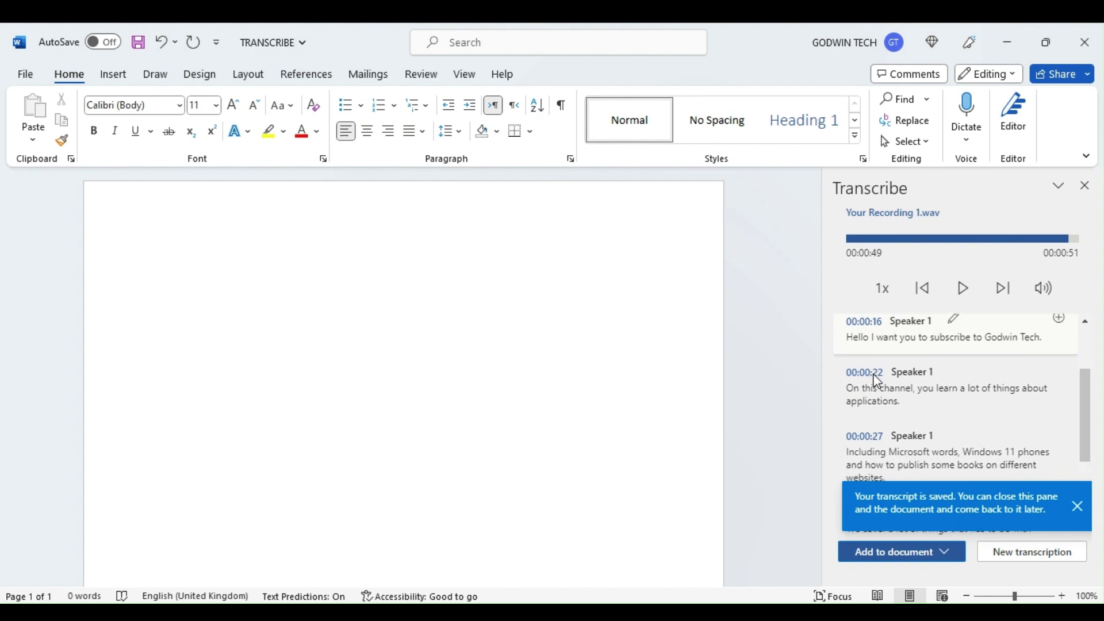
pyautogui.scroll(-1, 939, 408)
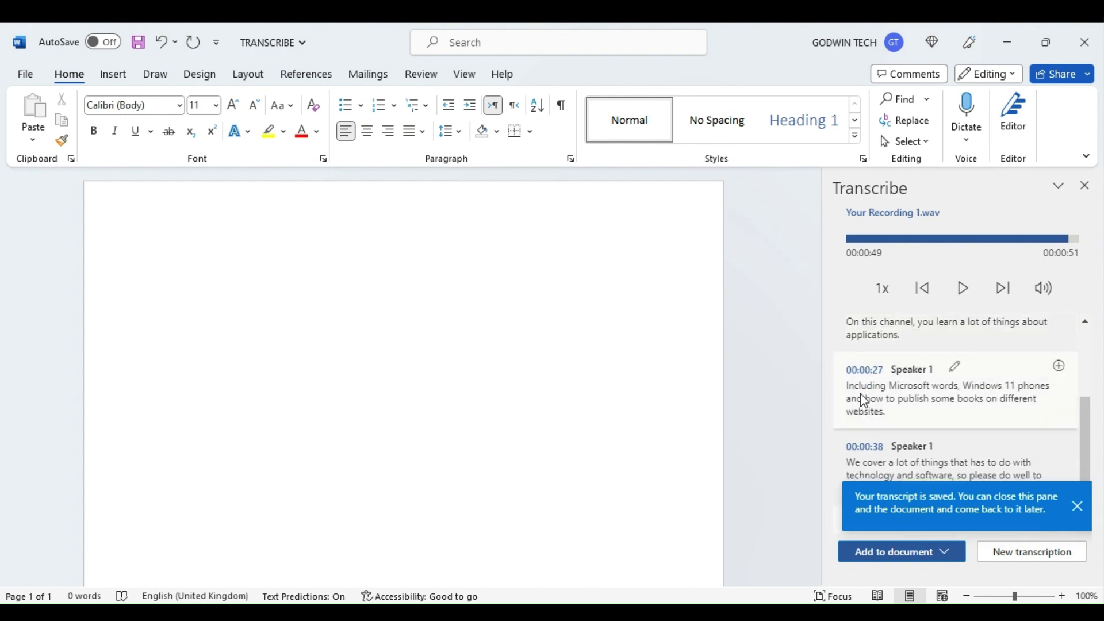
pyautogui.scroll(1, 863, 397)
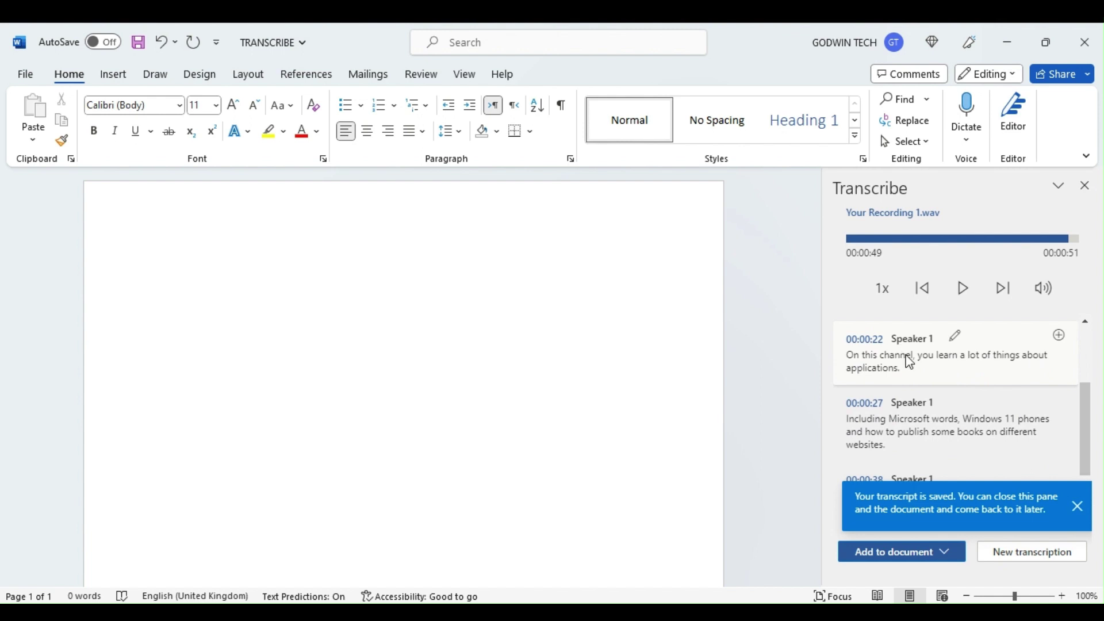
pyautogui.click(957, 336)
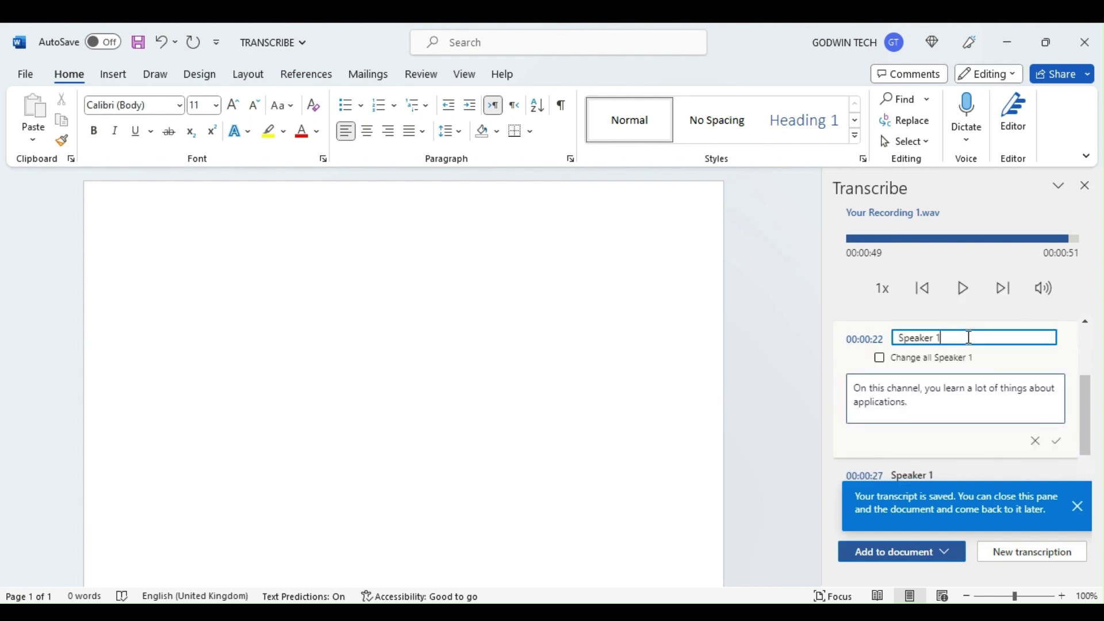
pyautogui.press('BackSpace')
pyautogui.press('BackSpace')
pyautogui.press('BackSpace')
pyautogui.press('BackSpace')
pyautogui.press('BackSpace')
pyautogui.press('BackSpace')
pyautogui.press('BackSpace')
pyautogui.write('REAL')
pyautogui.click(1060, 446)
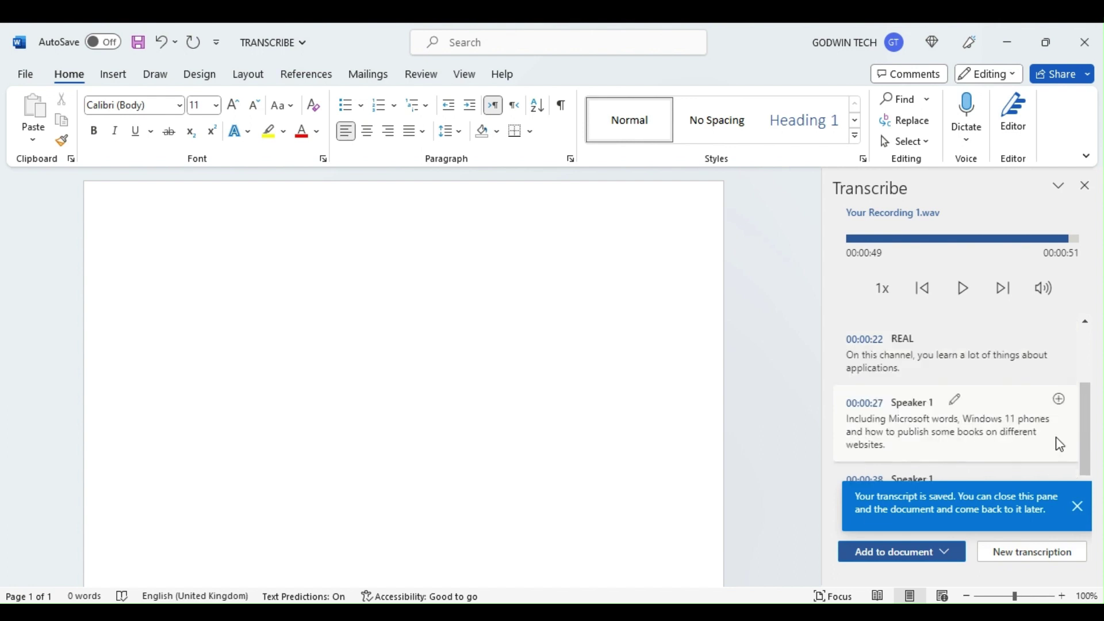
# Add the individual 00:00:22 and 00:00:27 transcript segments to the document.
pyautogui.scroll(-1, 941, 432)
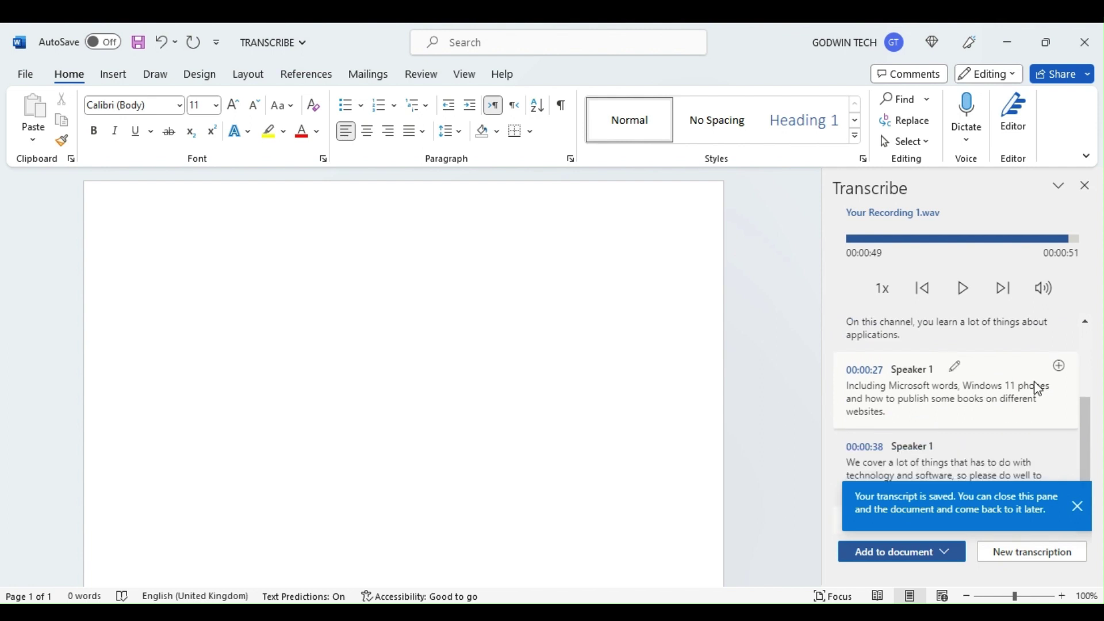
pyautogui.scroll(3, 976, 376)
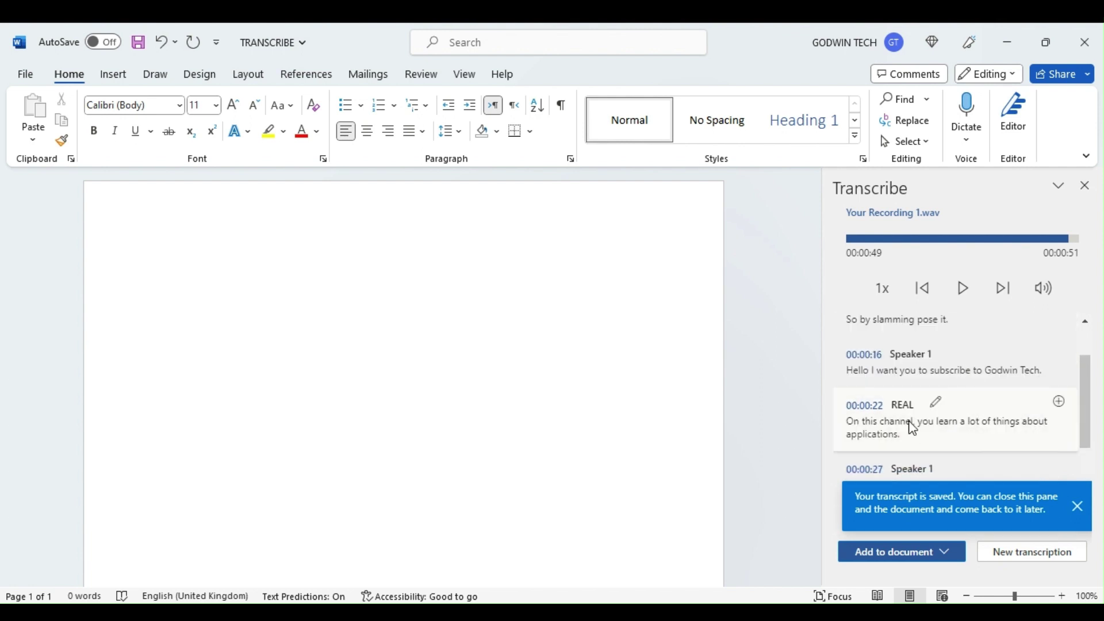
pyautogui.click(1060, 402)
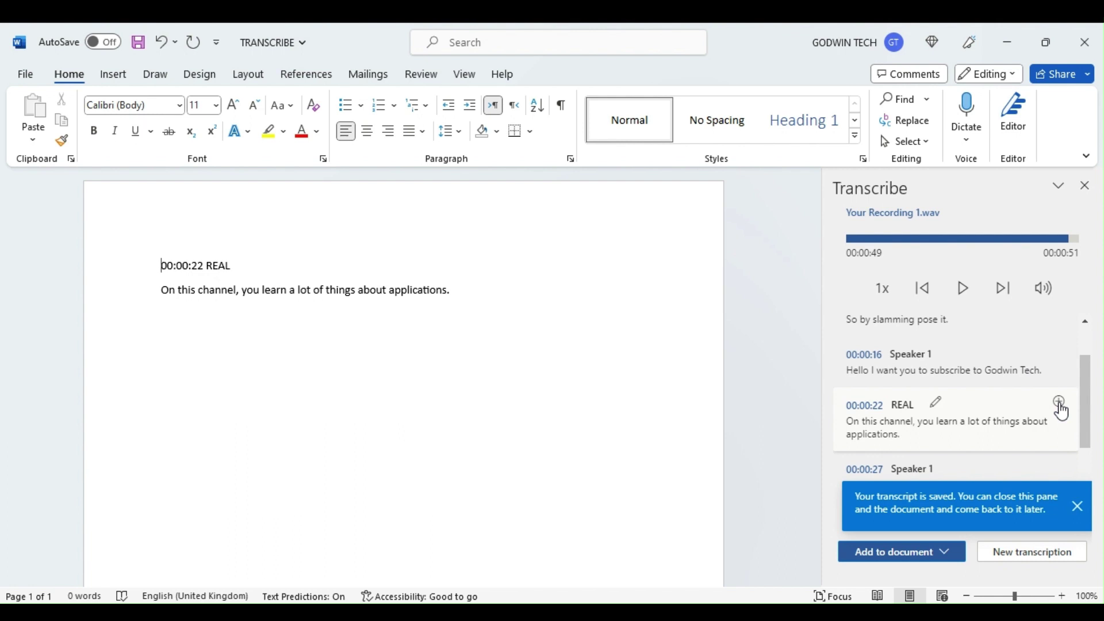
pyautogui.scroll(-3, 974, 396)
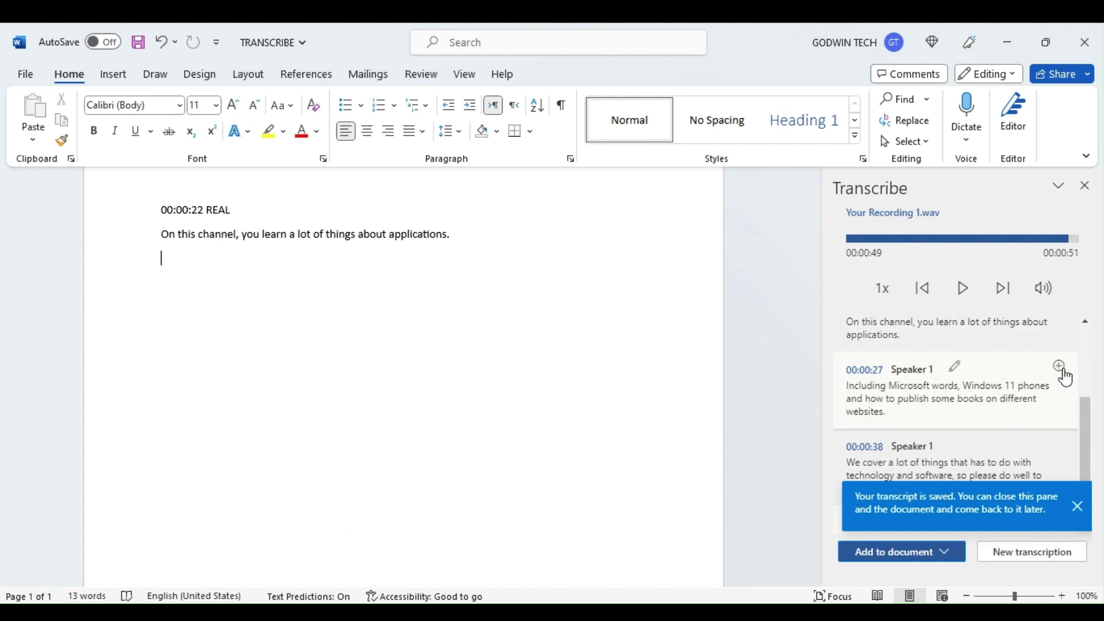
pyautogui.click(1062, 368)
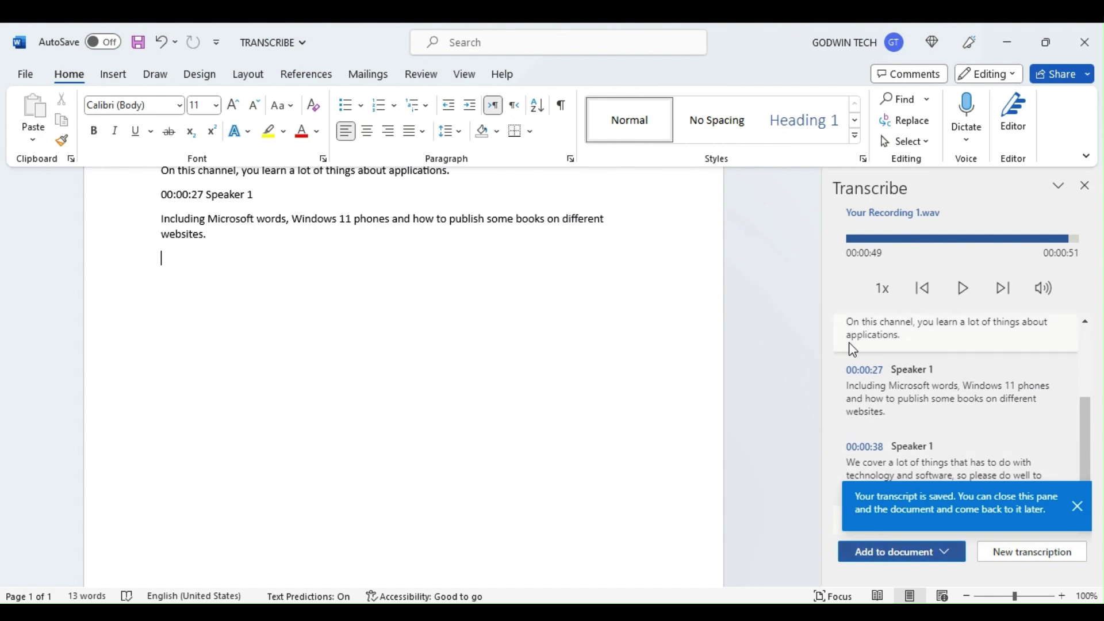
# Add the whole transcript to the document as just text, below the two inserted segments.
pyautogui.click(880, 554)
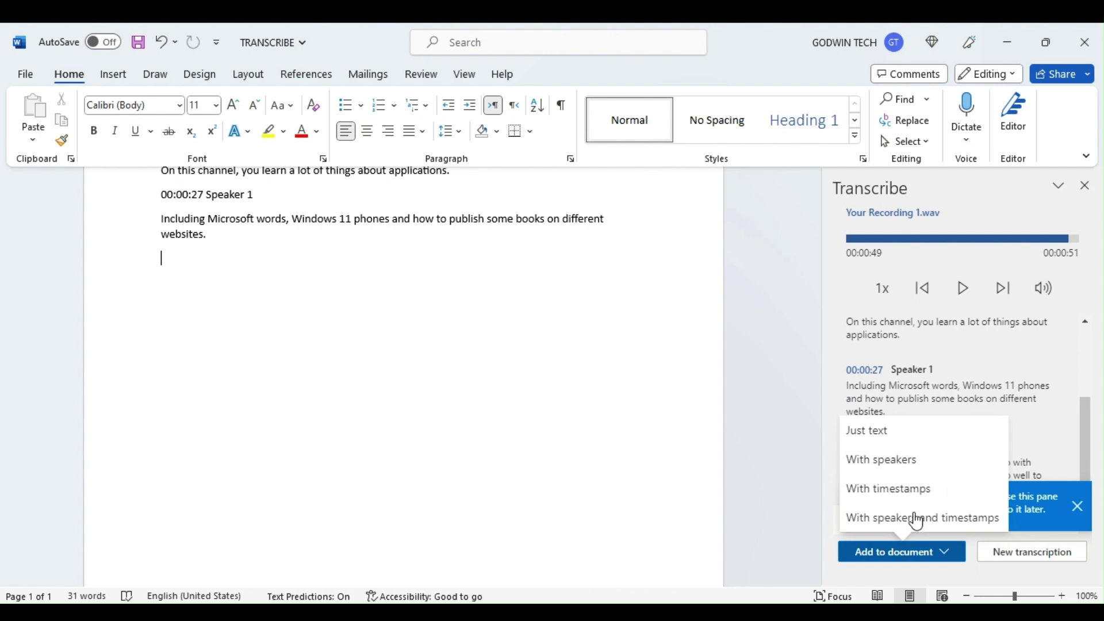
pyautogui.click(864, 437)
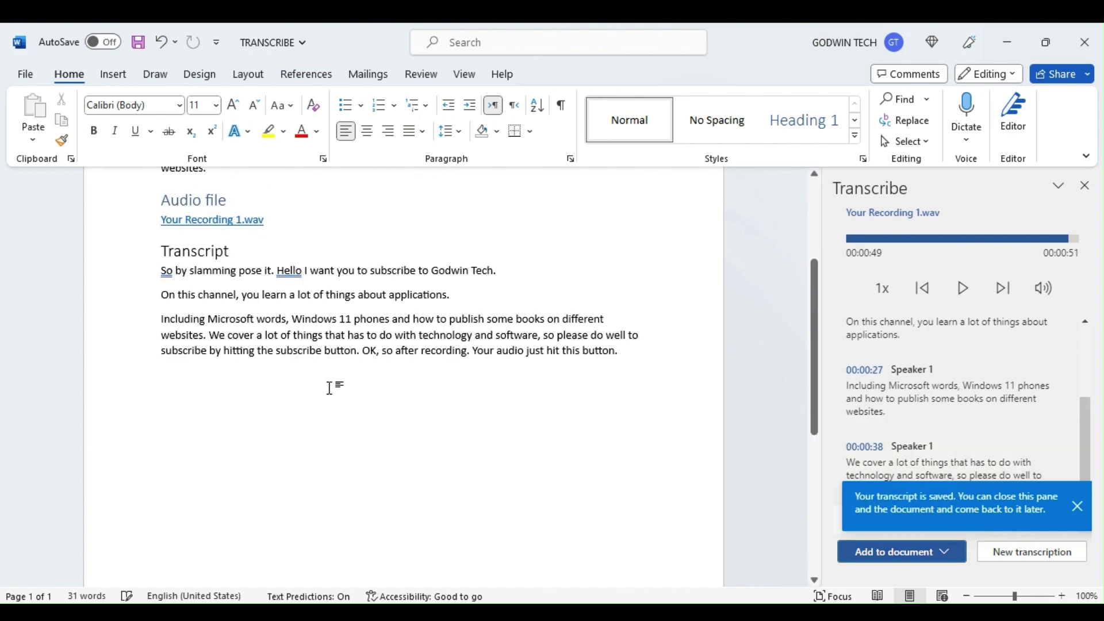
pyautogui.scroll(5, 330, 388)
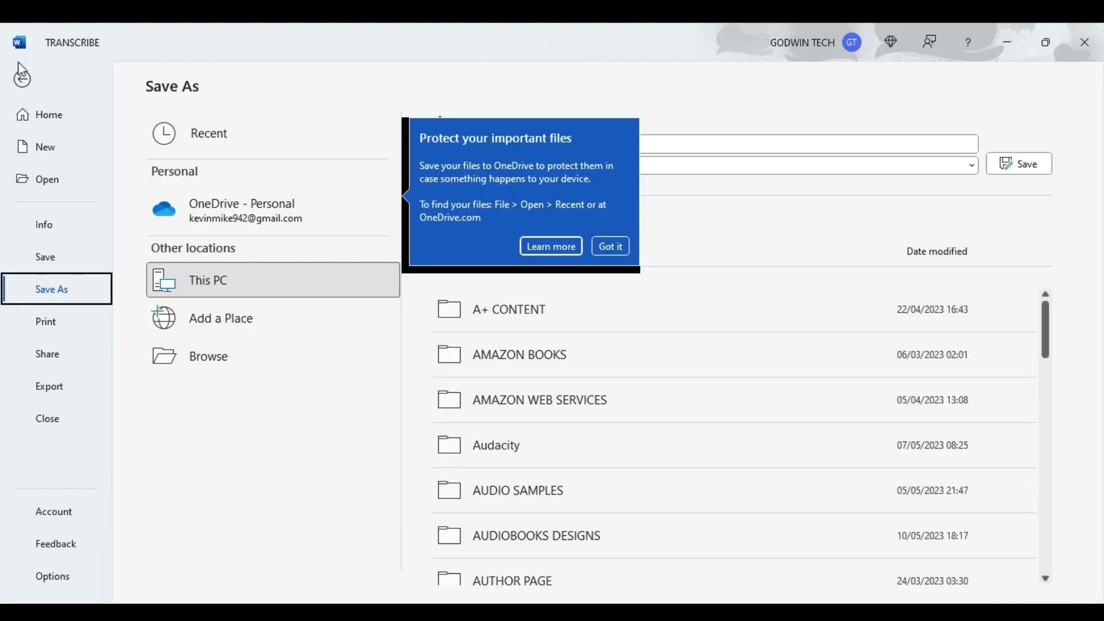
pyautogui.click(20, 80)
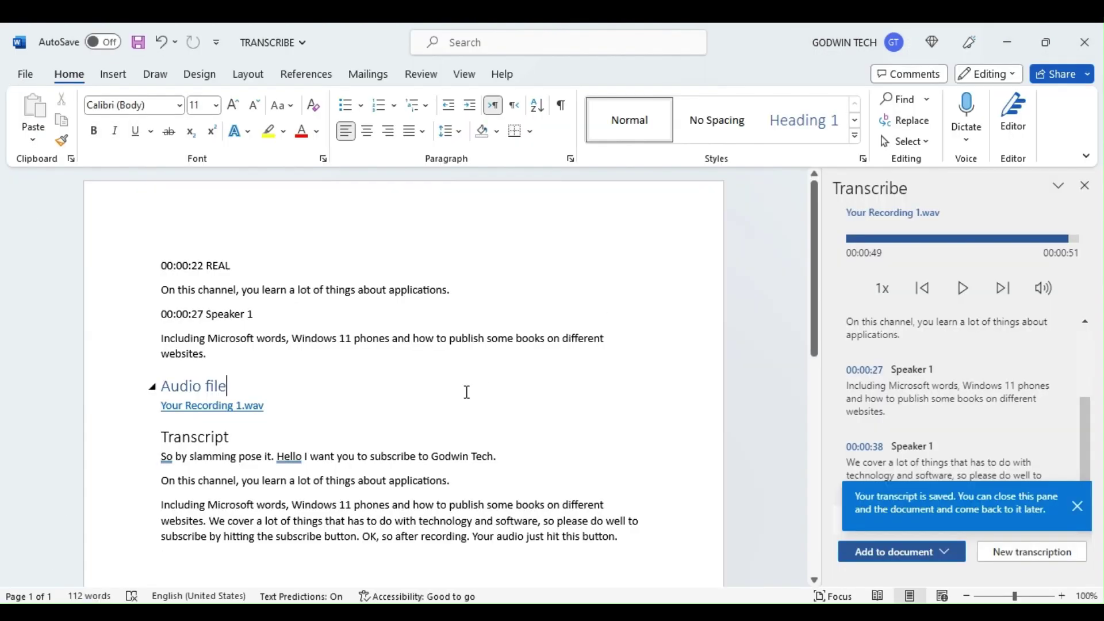
pyautogui.click(640, 328)
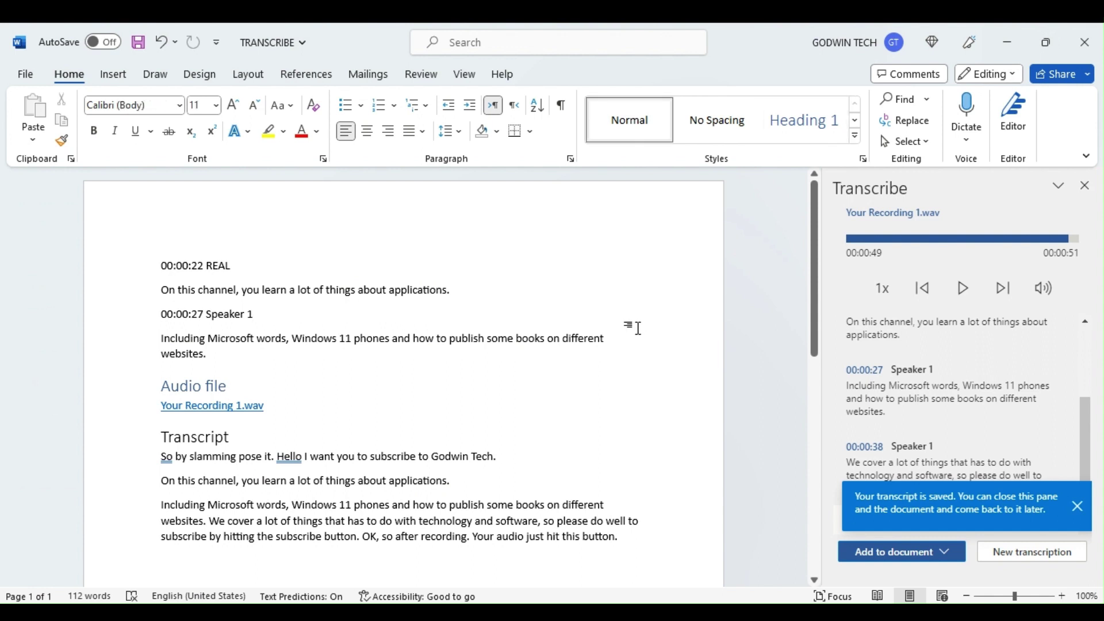